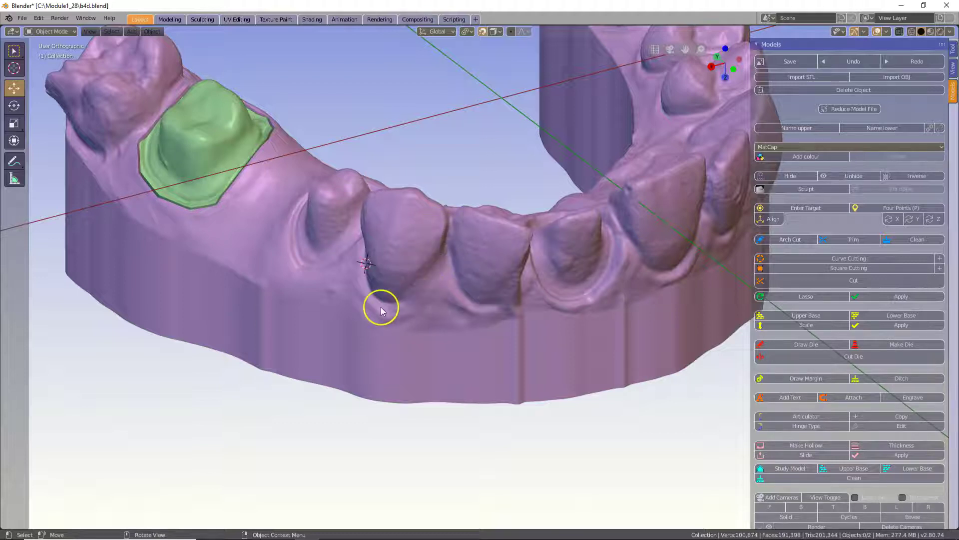
Zoom and orbit onto the stump model's front teeth and place the 3D cursor on the margin.
scroll(382, 310, "up", 2)
scroll(381, 310, "up", 3)
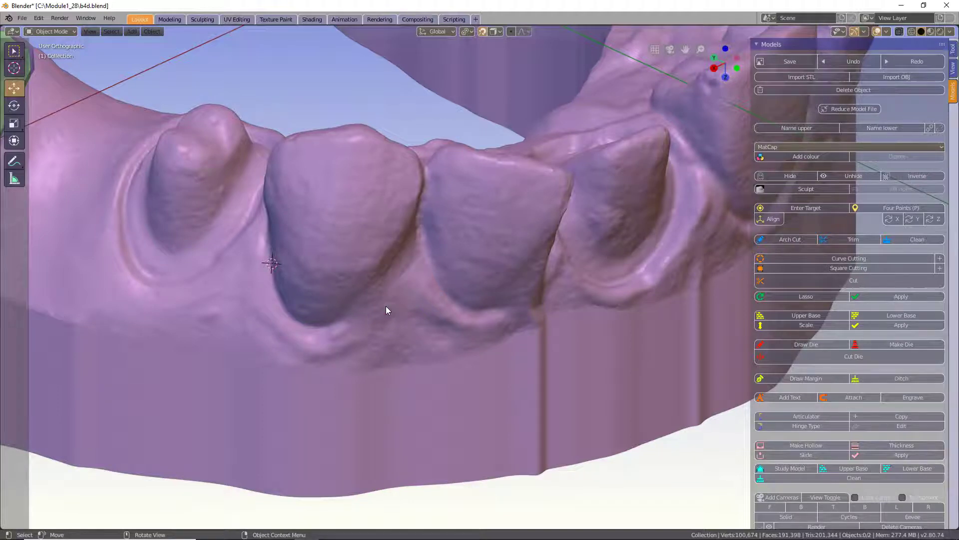
key("KP_4")
left_click_drag(338, 280, 315, 276)
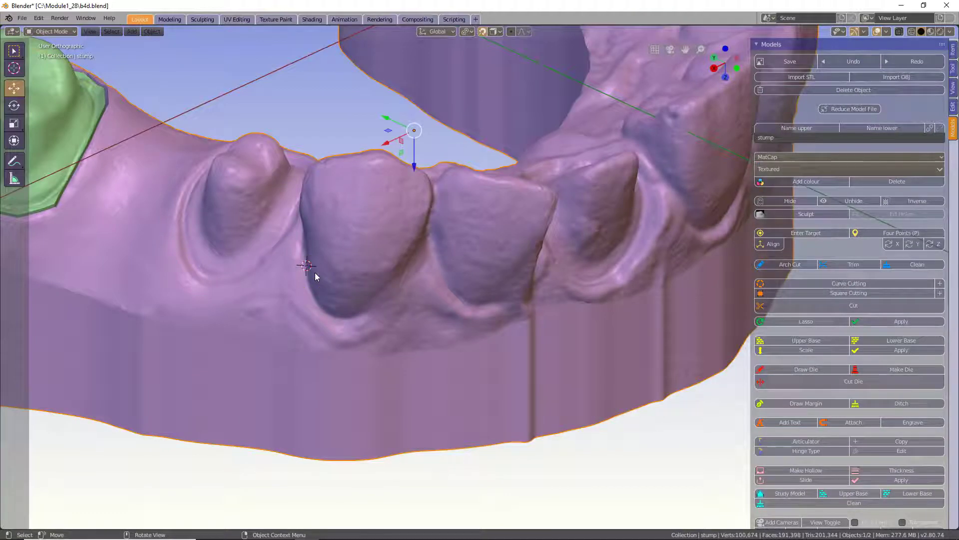
right_click(305, 277, "shift")
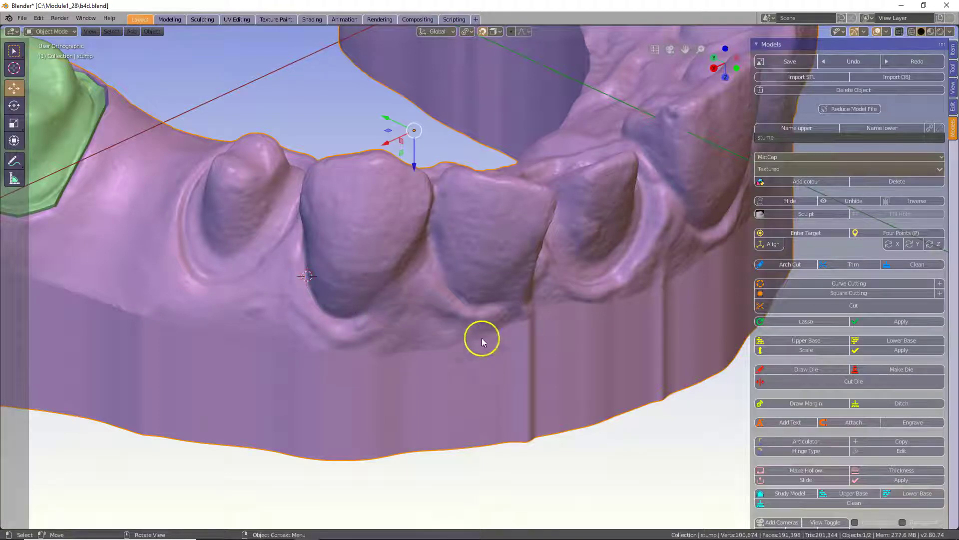
Start a Draw Die margin line and extrude three points along the tooth's lower edge.
left_click(793, 370)
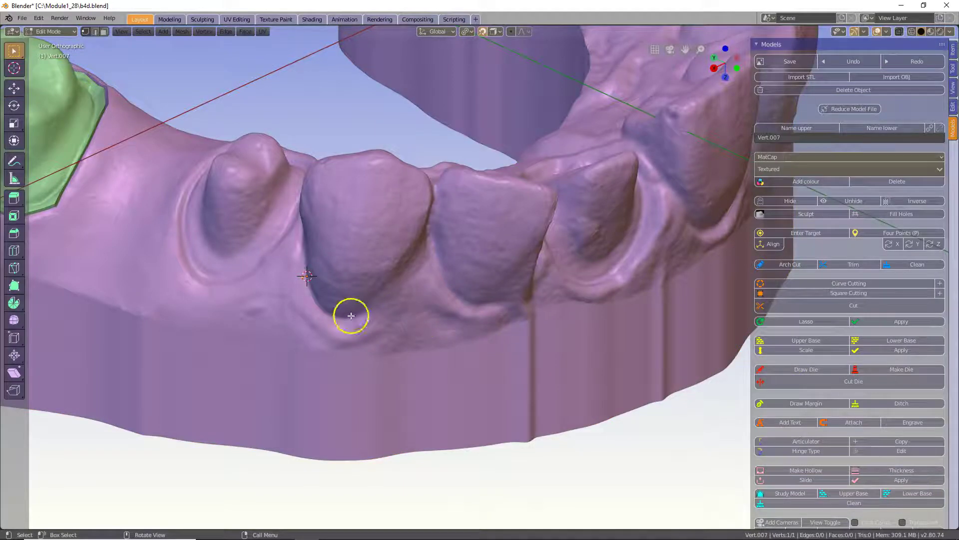
key("e")
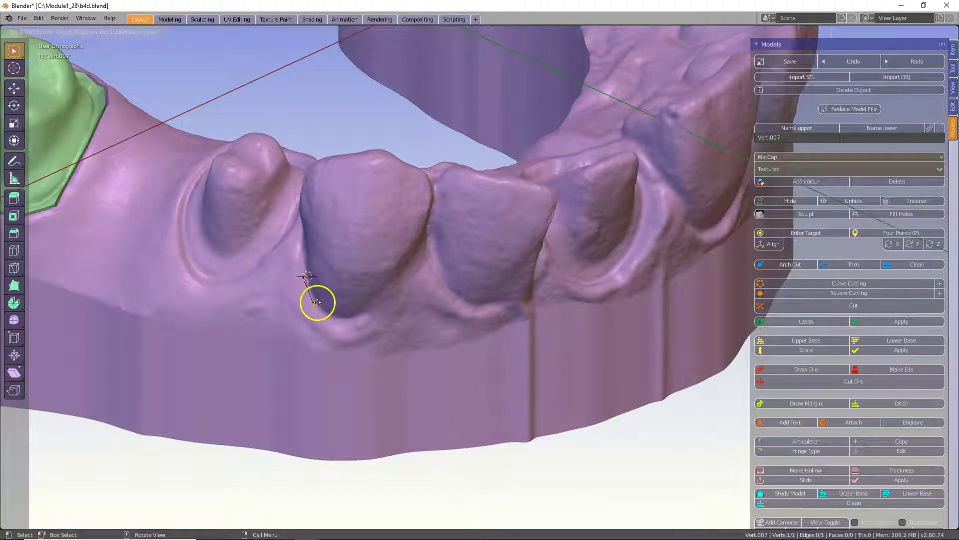
left_click(319, 306)
key("e")
left_click(342, 318)
key("e")
left_click(369, 306)
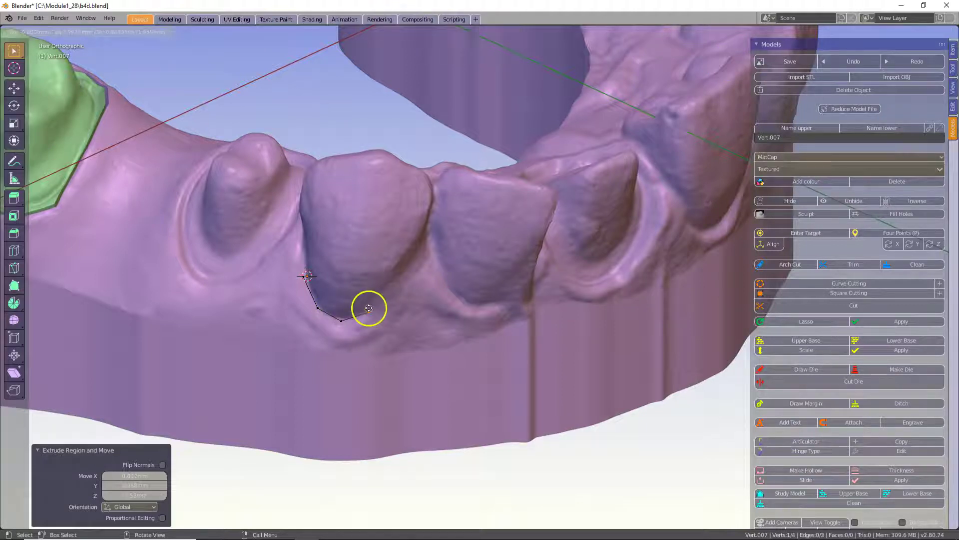
Orbit around the tooth and split the 3D view into two side-by-side areas.
middle_click_drag(369, 306, 319, 265)
scroll(318, 329, "up", 5)
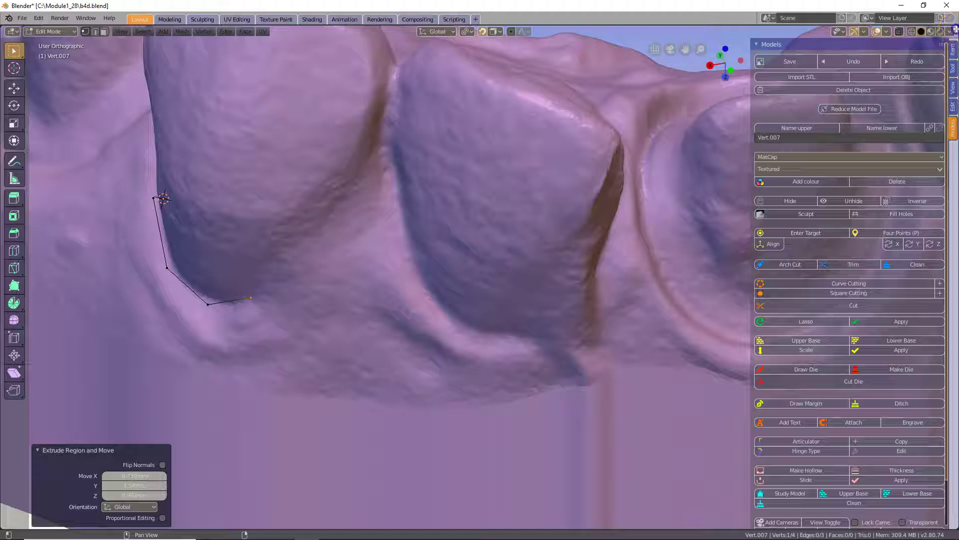
left_click_drag(953, 28, 551, 75)
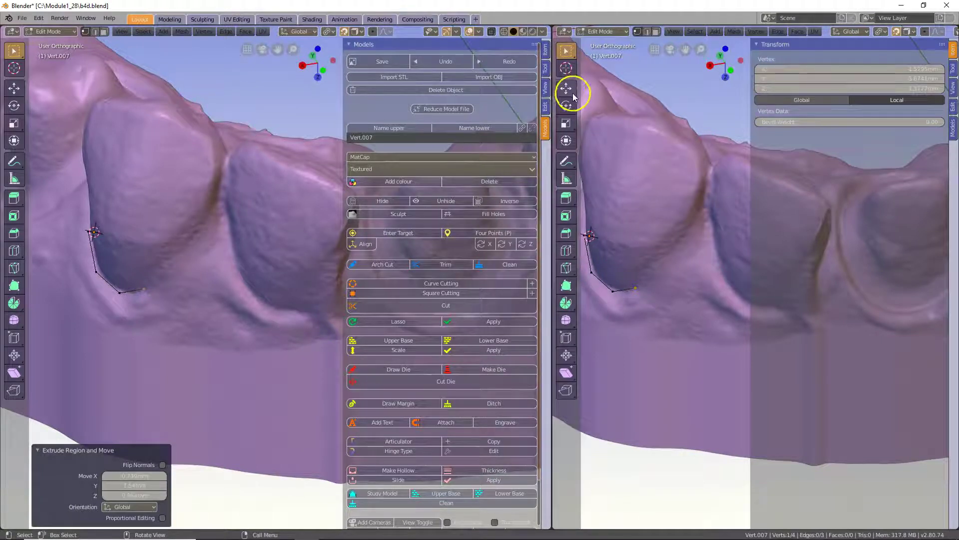
Turn the new area into a Properties editor showing the margin line's modifiers.
left_click(567, 33)
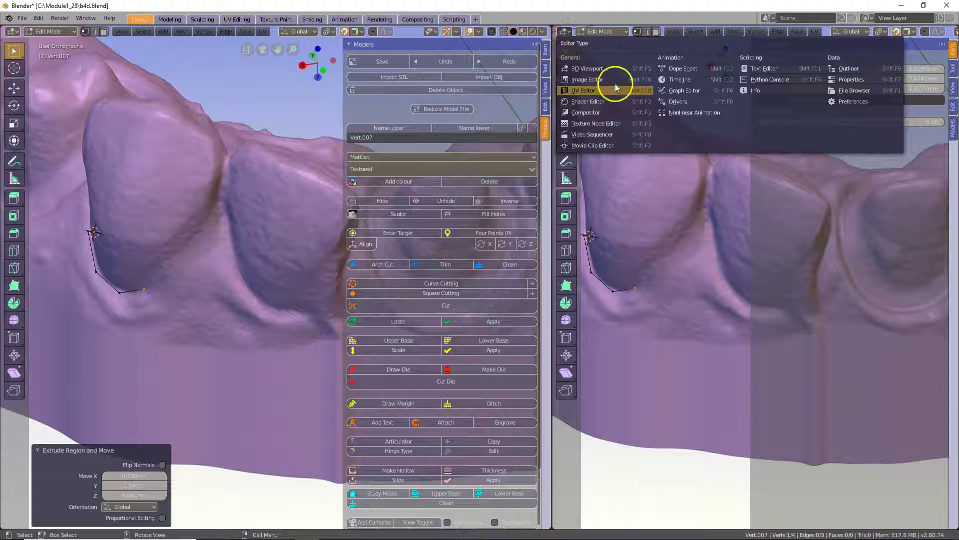
left_click(847, 80)
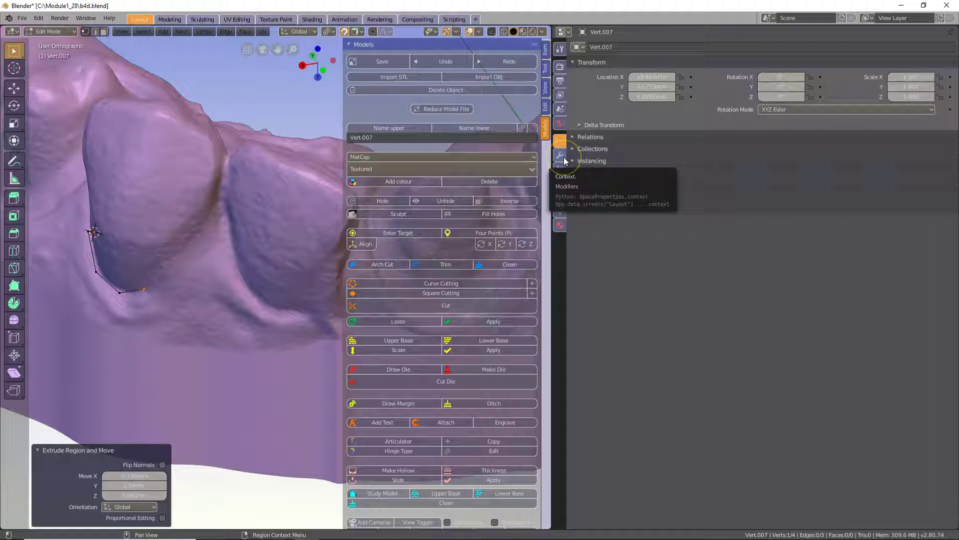
left_click(562, 156)
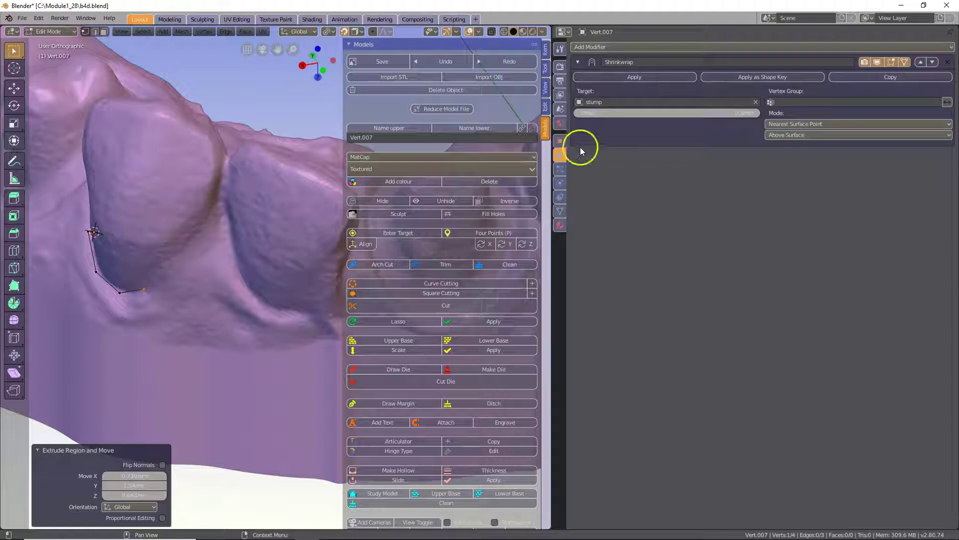
Add a Subdivision Surface modifier with On Cage enabled and widen the 3D view.
left_click(648, 49)
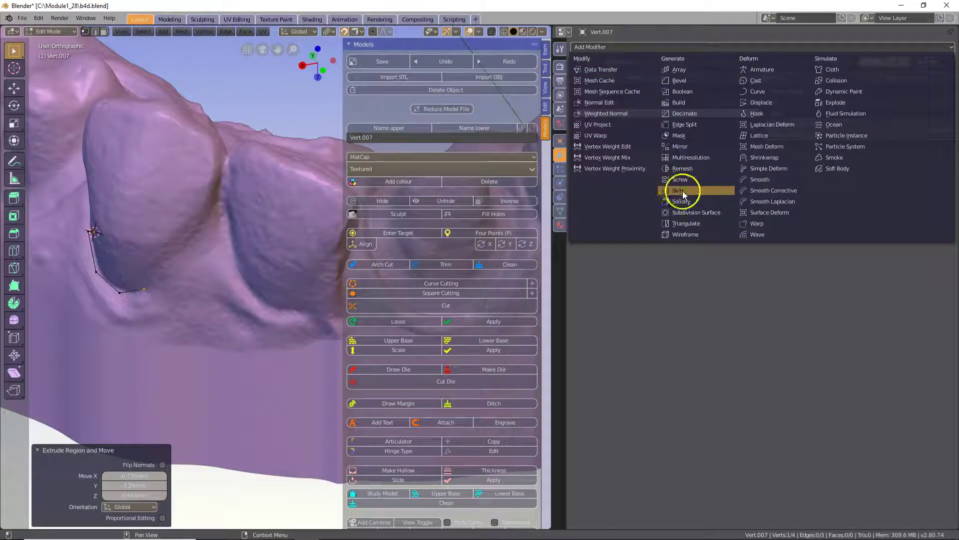
left_click(709, 212)
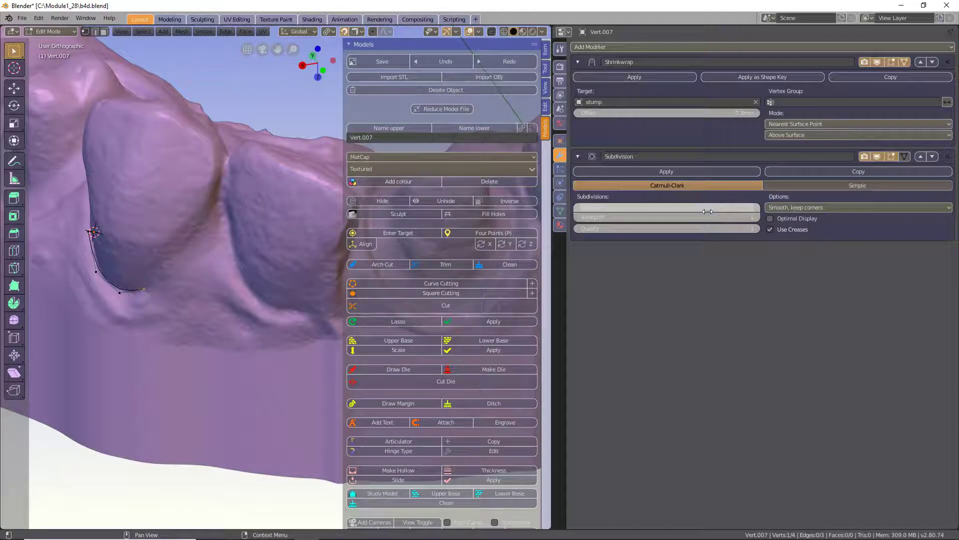
left_click(905, 157)
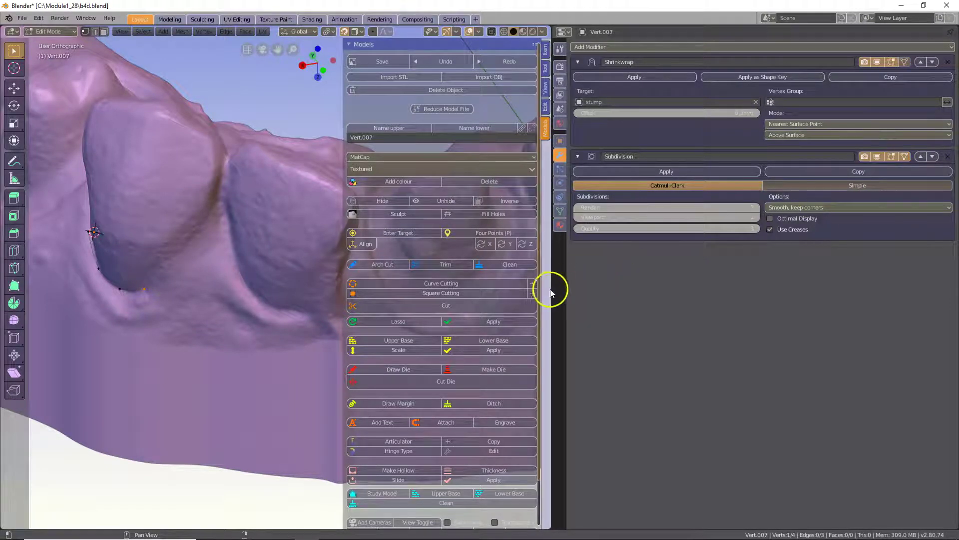
left_click_drag(552, 285, 884, 257)
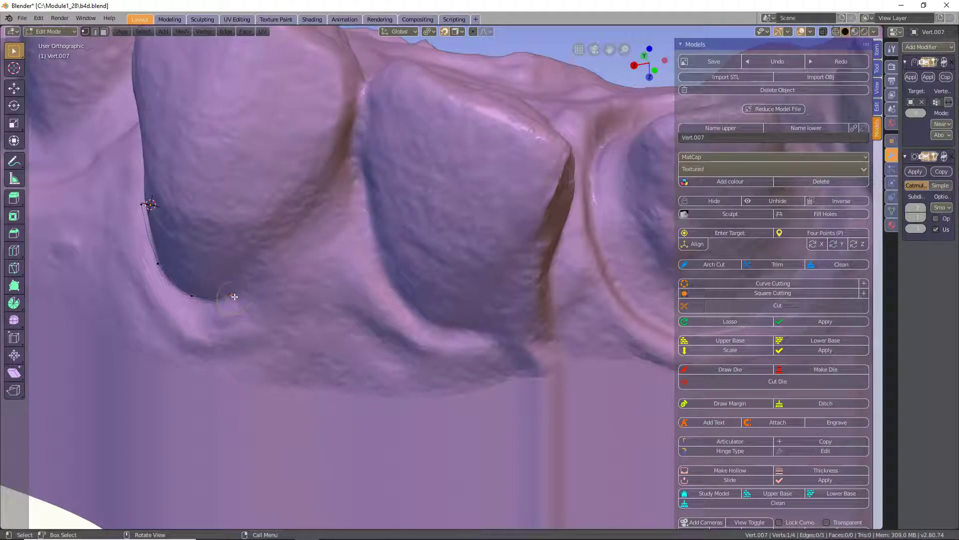
Extrude six more margin points up the tooth's near side to the top of the gap.
key("e")
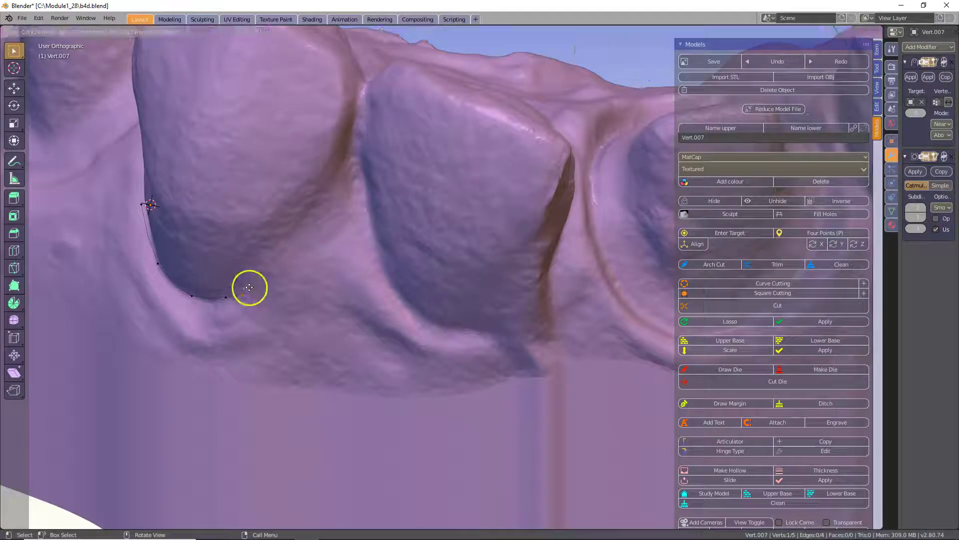
left_click(277, 262)
key("e")
left_click(327, 224)
key("e")
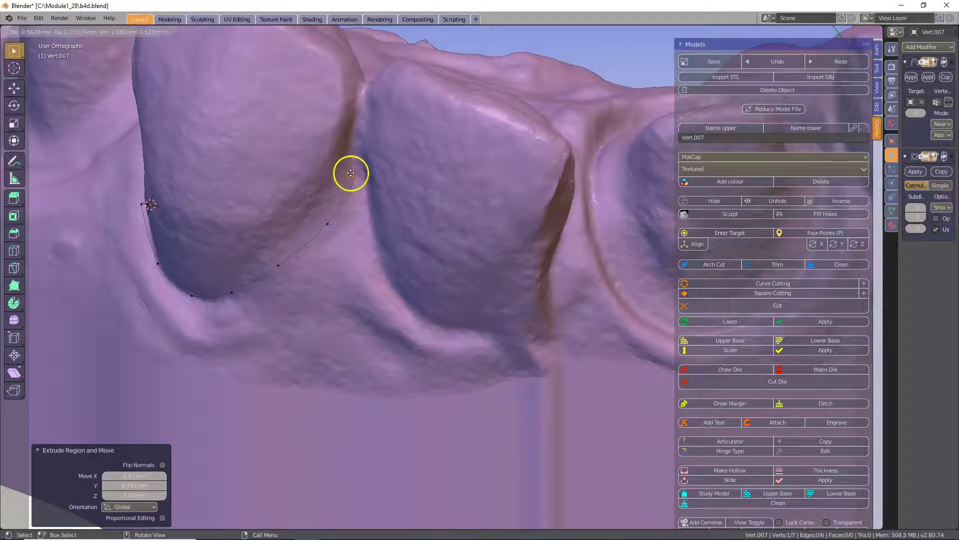
left_click(352, 172)
key("e")
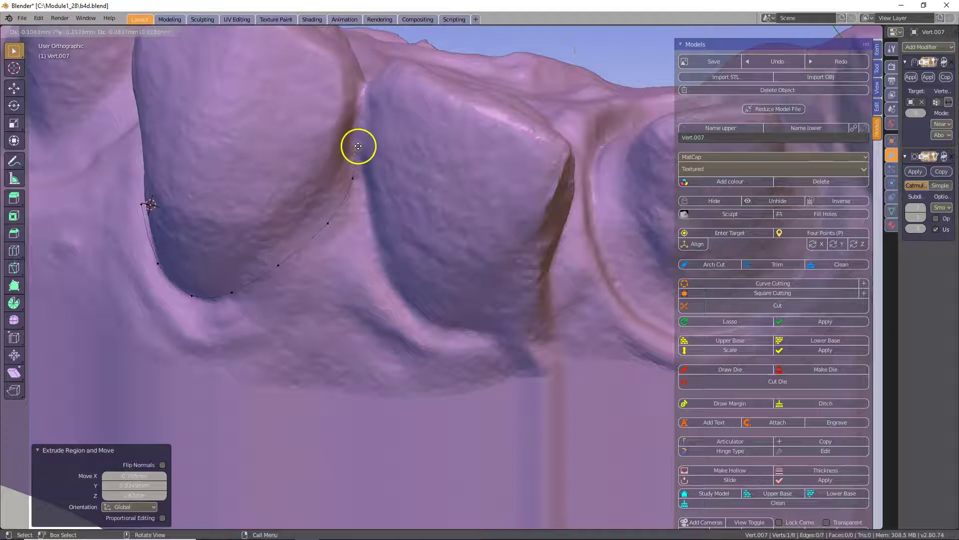
left_click(363, 135)
key("e")
left_click(361, 107)
key("e")
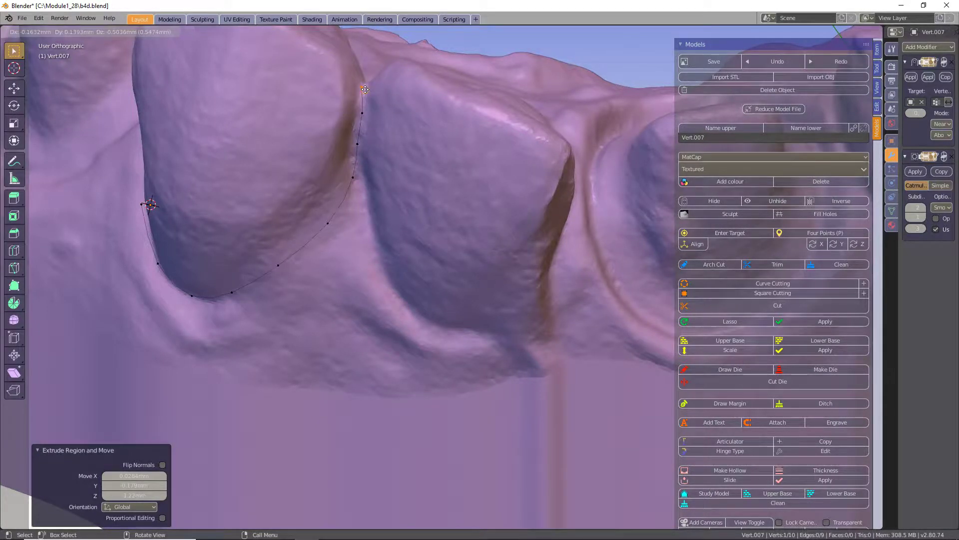
left_click(365, 89)
Continue the margin with nine points across the top, down the gap and along the far side.
middle_click_drag(400, 92, 210, 150)
key("e")
left_click(370, 107)
key("e")
left_click(379, 154)
key("e")
left_click(390, 184)
key("e")
left_click(414, 212)
key("e")
left_click(438, 256)
key("e")
left_click(469, 286)
key("e")
left_click(508, 300)
key("e")
left_click(551, 272)
key("e")
left_click(590, 244)
key("e")
Add the final two points, close the loop back to the start point, and leave Edit Mode.
middle_click_drag(610, 214, 375, 188)
key("e")
left_click(382, 212)
key("e")
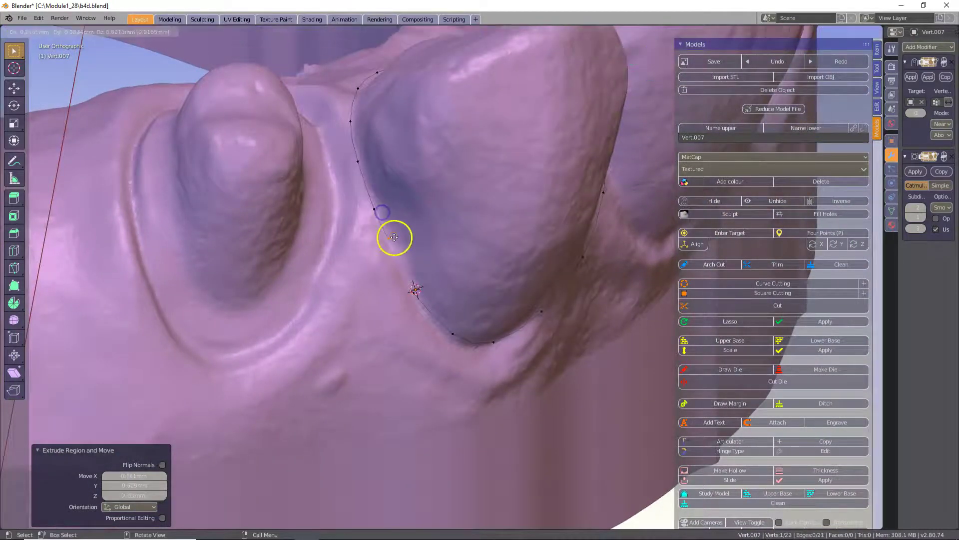
left_click(391, 258)
scroll(393, 280, "up", 4)
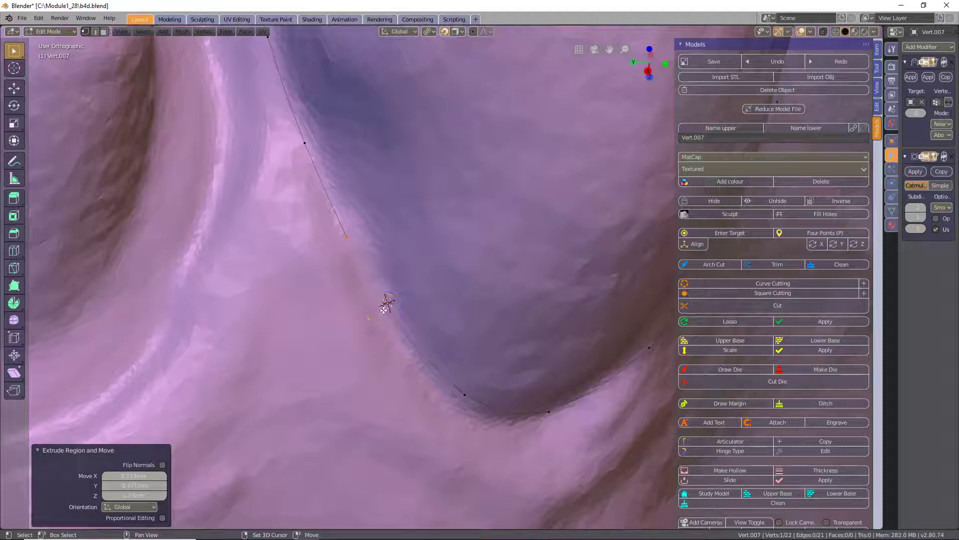
right_click(384, 310, "shift")
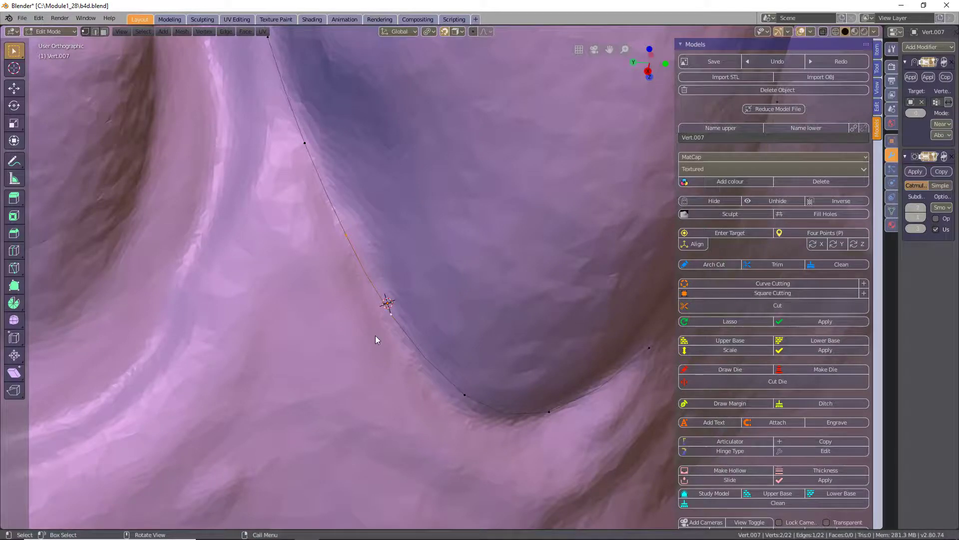
key("Tab")
scroll(385, 319, "down", 5)
middle_click_drag(465, 256, 432, 261)
Orbit and zoom around the tooth to inspect the finished margin loop.
middle_click_drag(491, 225, 376, 295)
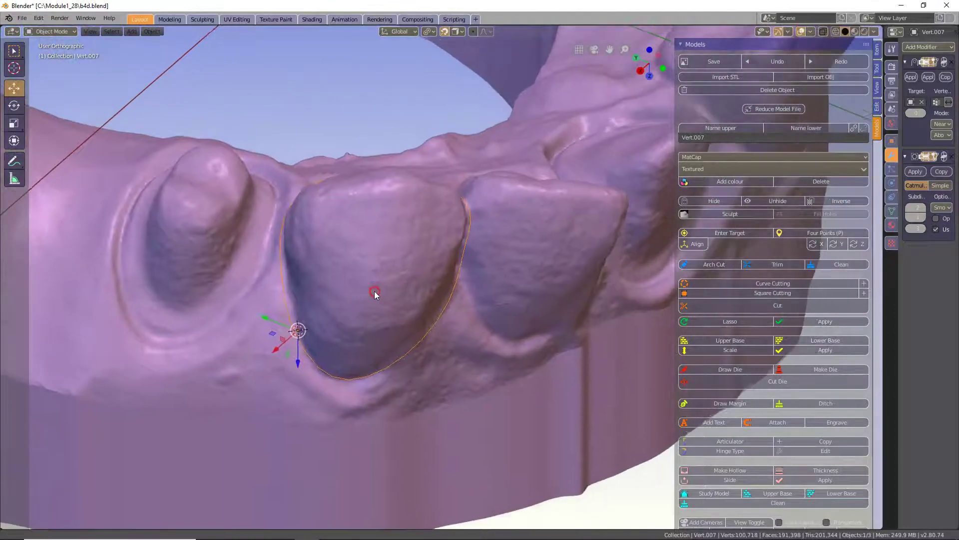
middle_click_drag(406, 200, 380, 242)
scroll(472, 289, "up", 5)
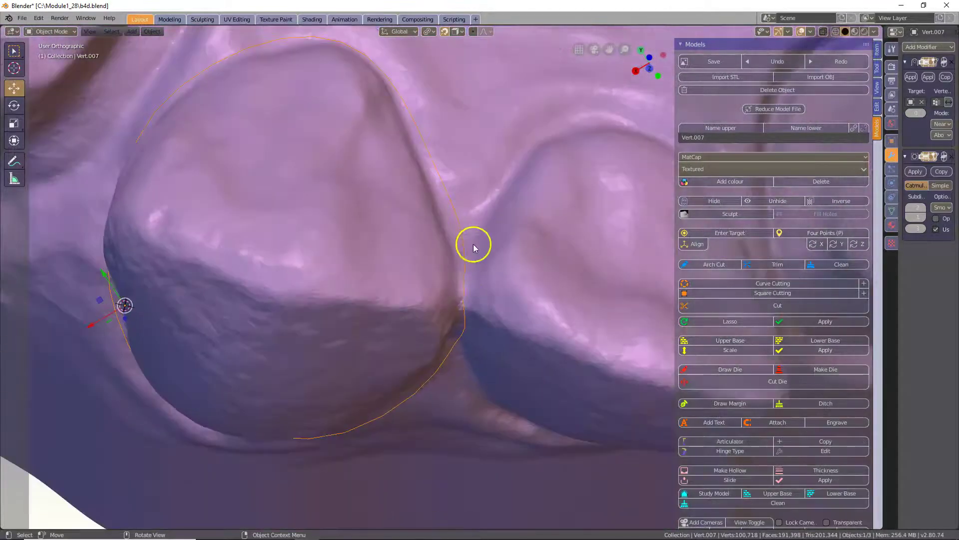
middle_click_drag(462, 293, 463, 285)
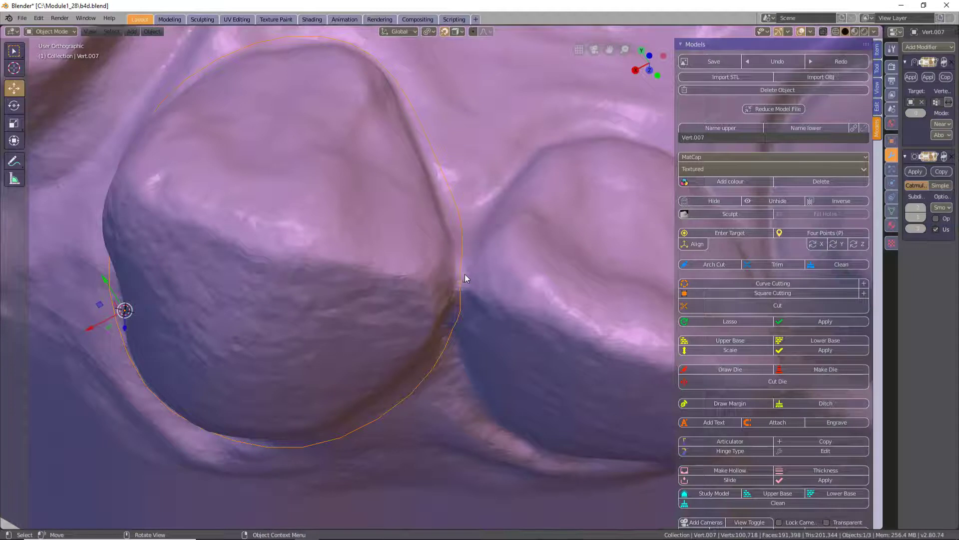
Re-enter Edit Mode on the margin curve, select points on it, and return to Object Mode.
key("Tab")
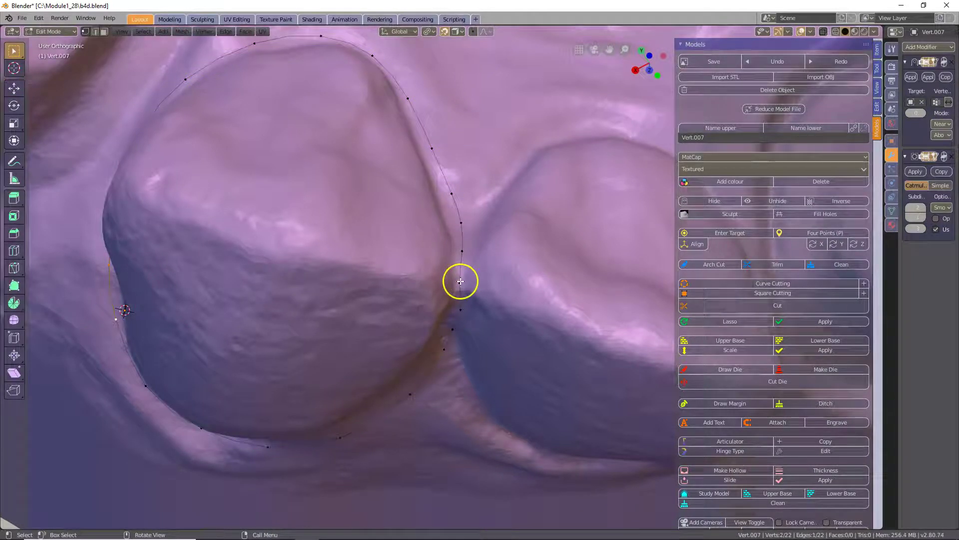
left_click(453, 286)
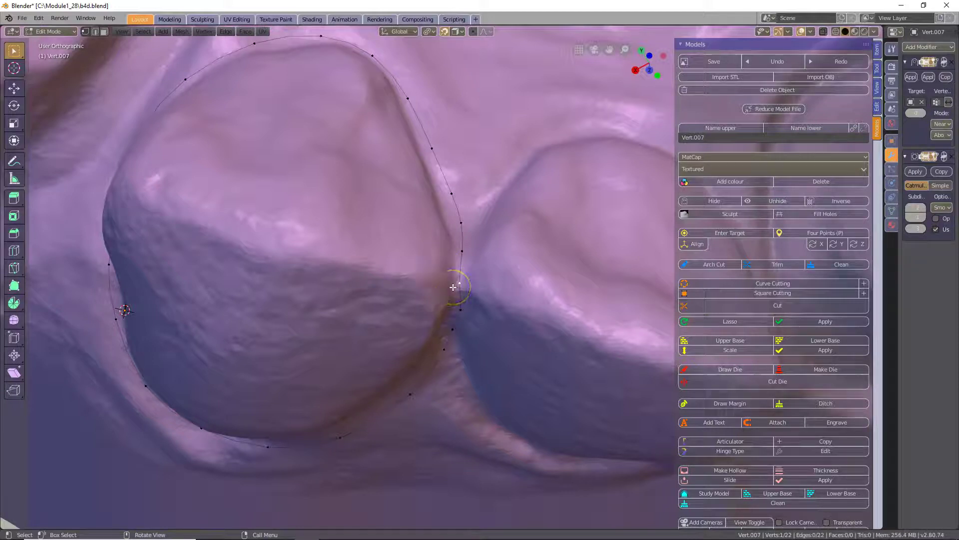
left_click(478, 278)
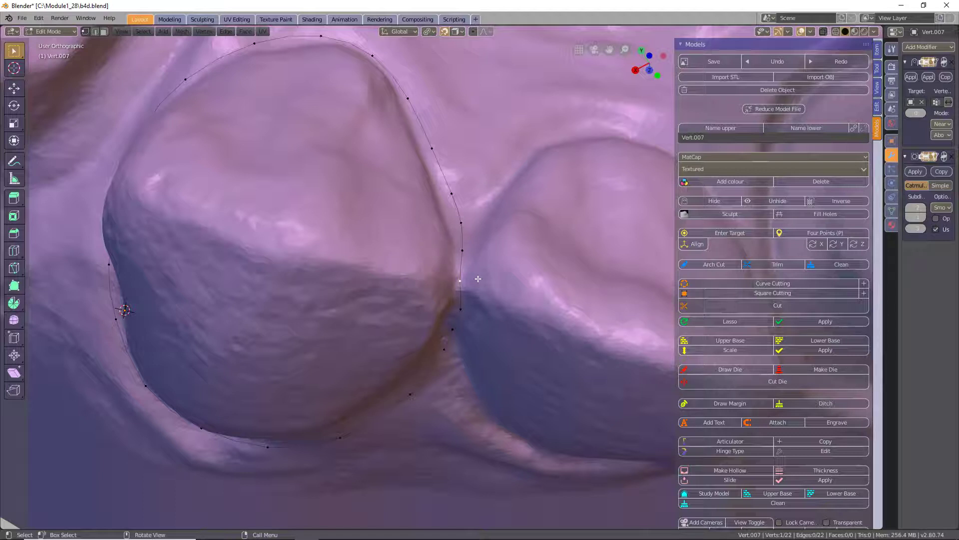
key("Tab")
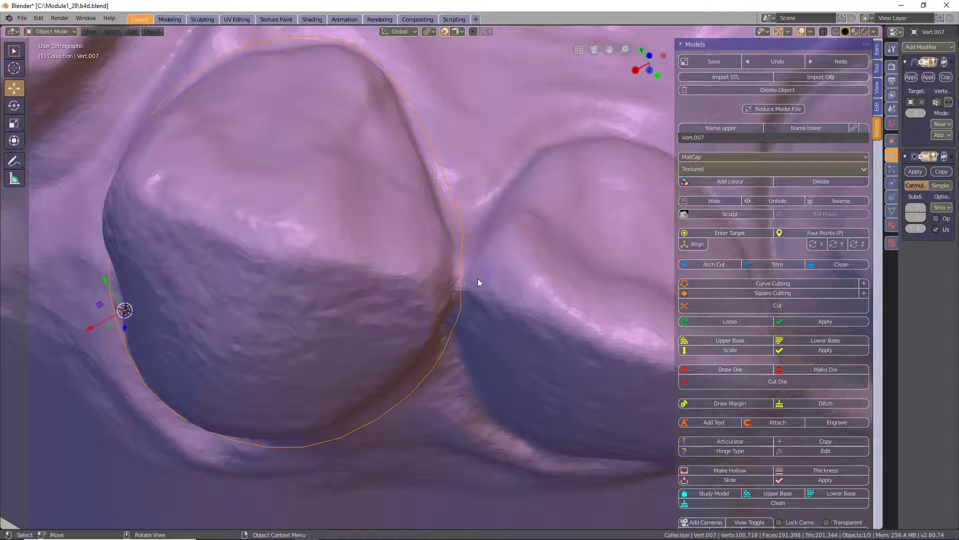
scroll(478, 278, "down", 4)
Select the margin curve around the tooth and bring up the viewport's Object menu.
left_click(410, 241)
mouse_move(376, 205)
middle_mouse_down()
mouse_move(367, 166)
mouse_move(412, 203)
mouse_move(404, 222)
mouse_move(382, 212)
middle_mouse_up()
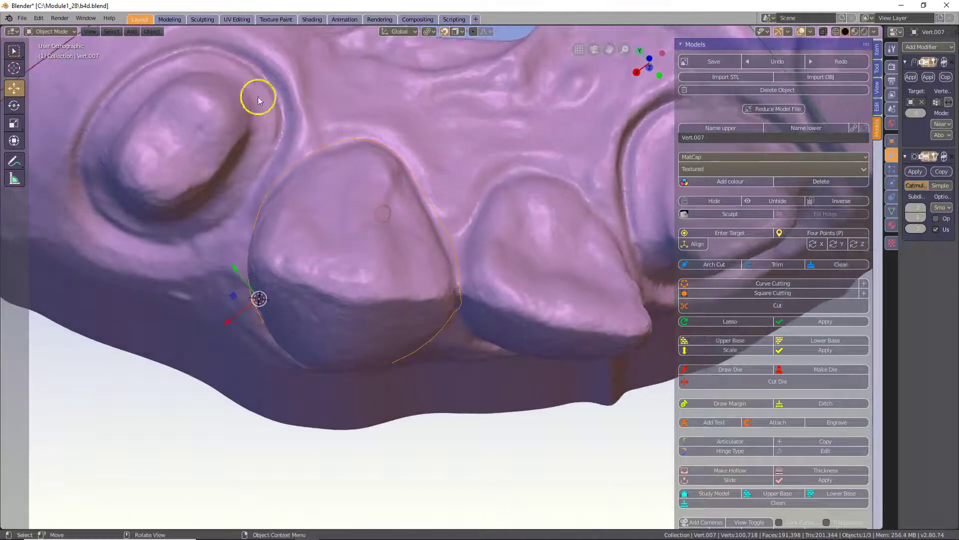
left_click(152, 32)
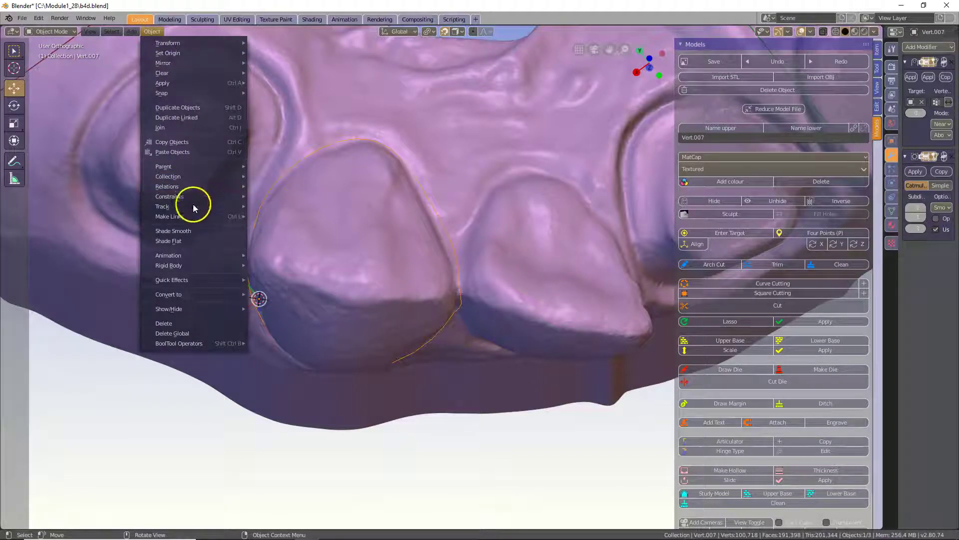
Convert the margin curve to a mesh with Convert to Mesh and enter Edit Mode on it.
mouse_move(215, 295)
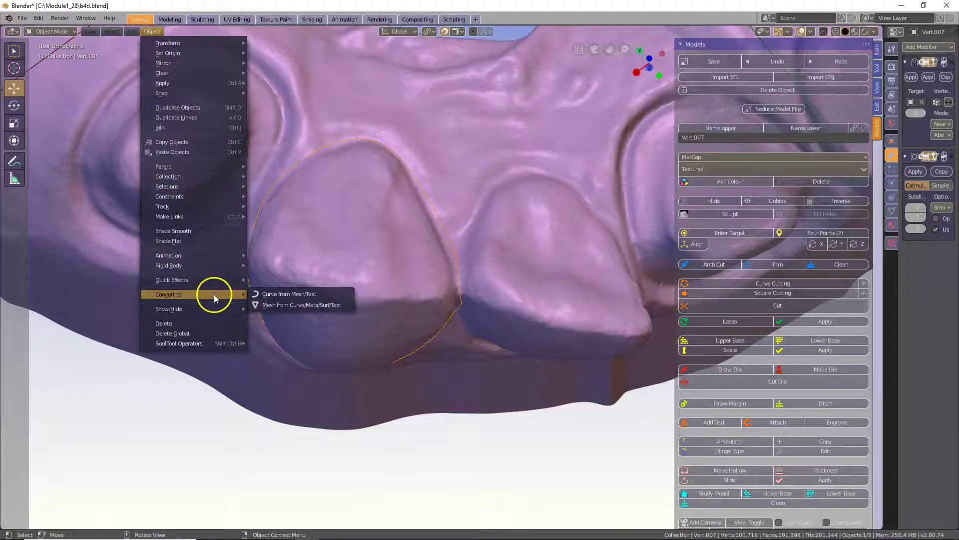
left_click(281, 306)
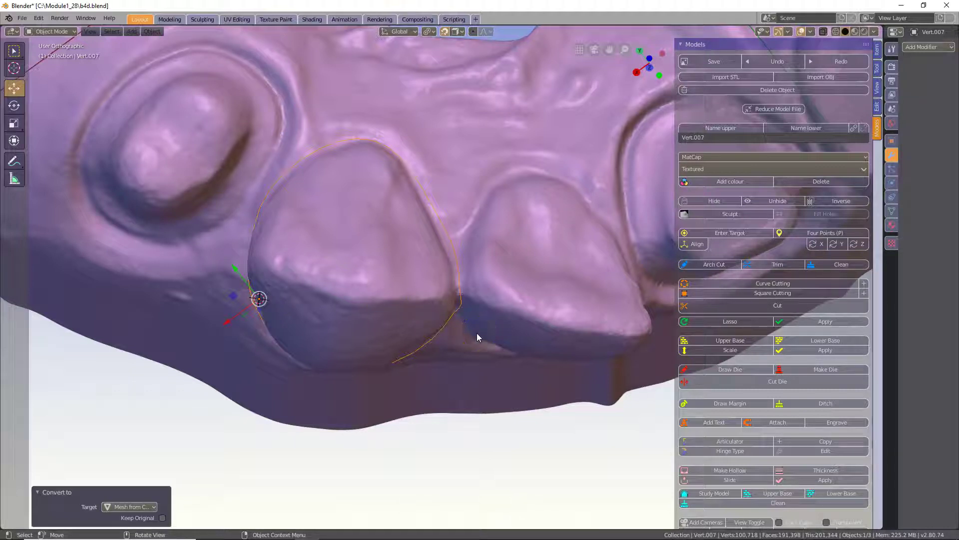
key("Tab")
middle_click_drag(476, 313, 463, 249)
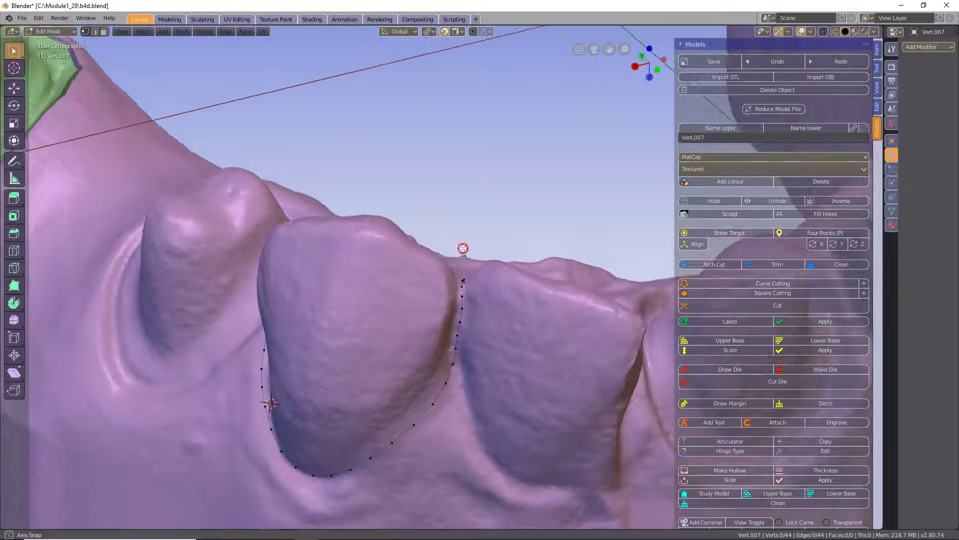
Connect the margin mesh's two open end vertices with an edge, then select all vertices.
middle_click_drag(464, 353, 427, 279, "shift")
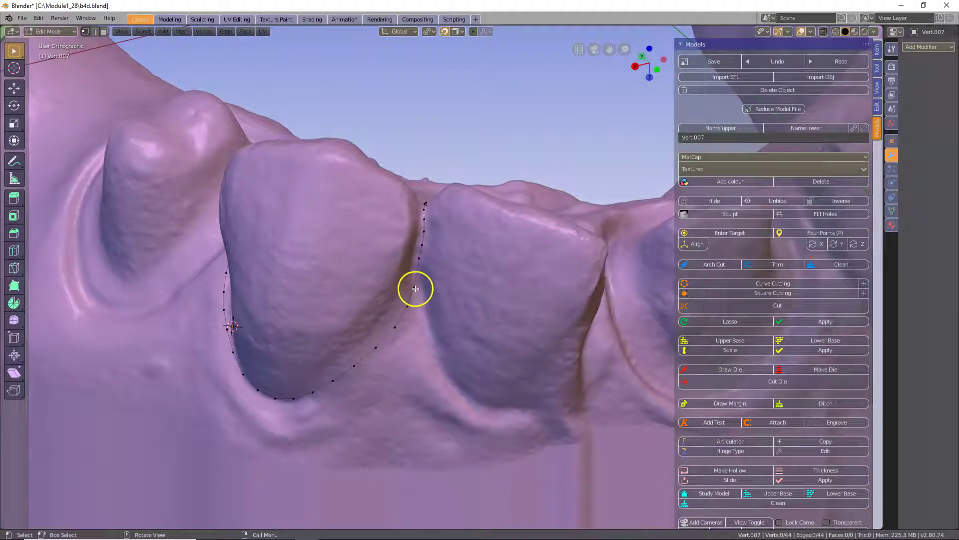
middle_click_drag(505, 288, 362, 318)
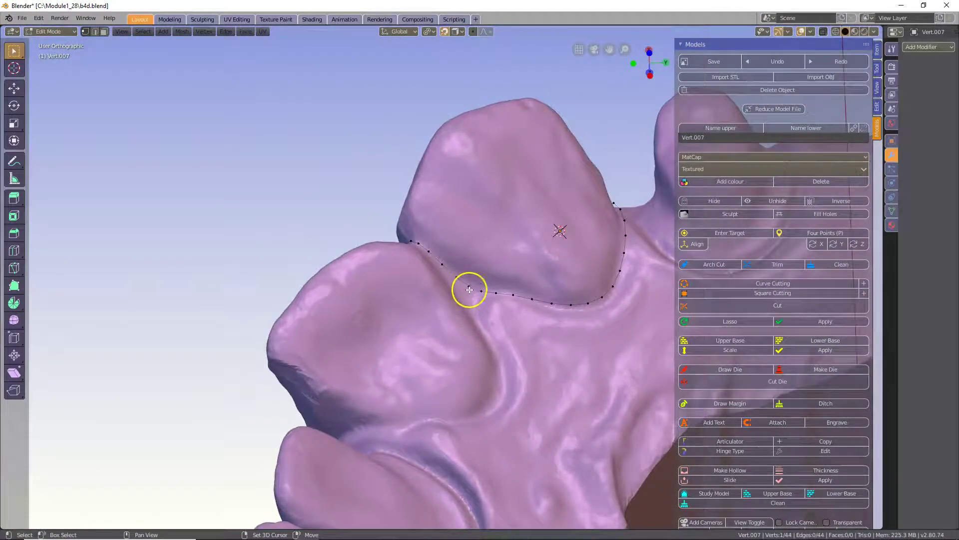
left_click_drag(470, 289, 307, 338)
middle_click_drag(306, 338, 444, 314)
middle_click_drag(451, 321, 492, 304)
left_click(430, 253)
left_click(474, 316)
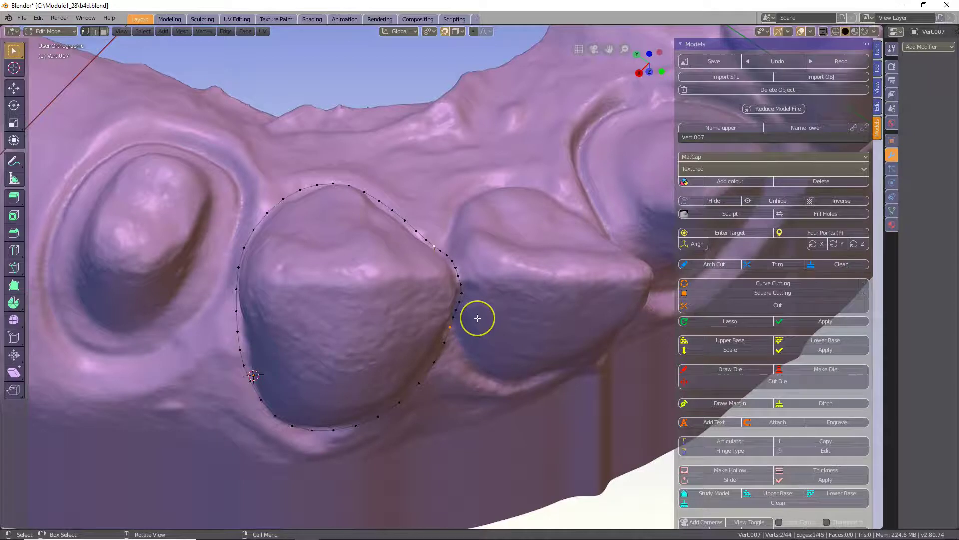
middle_click_drag(475, 317, 407, 305, "shift")
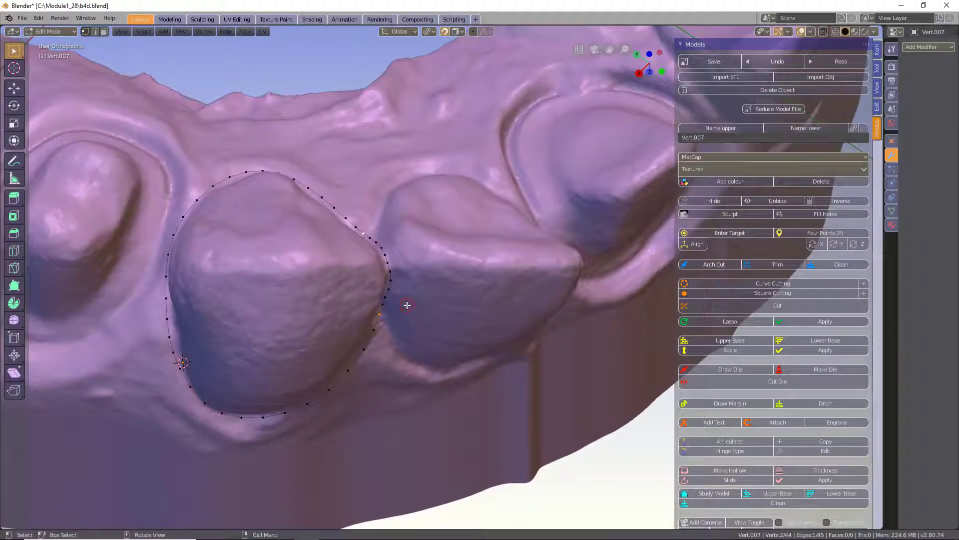
key("a")
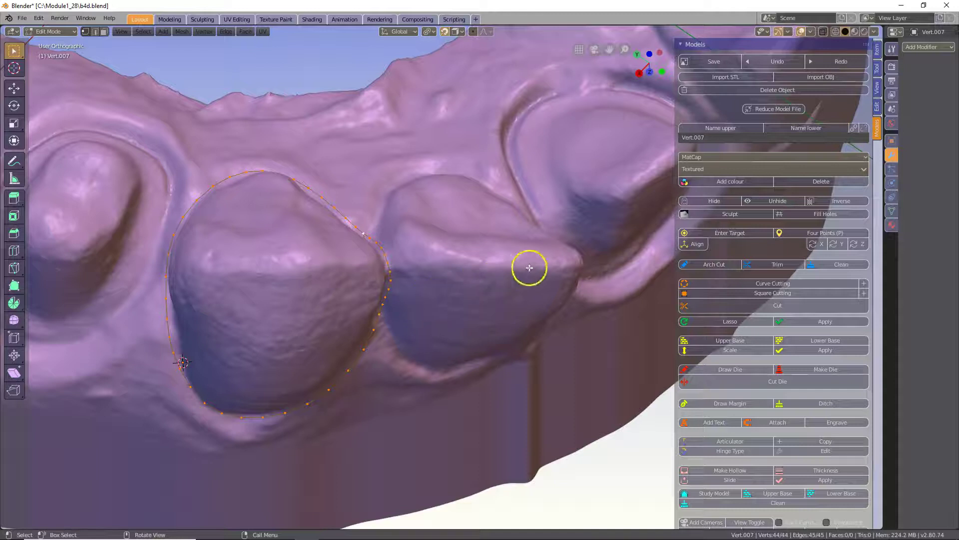
Fill the closed margin loop with Fill Holes, inspect the result, and return to Object Mode.
left_click(808, 213)
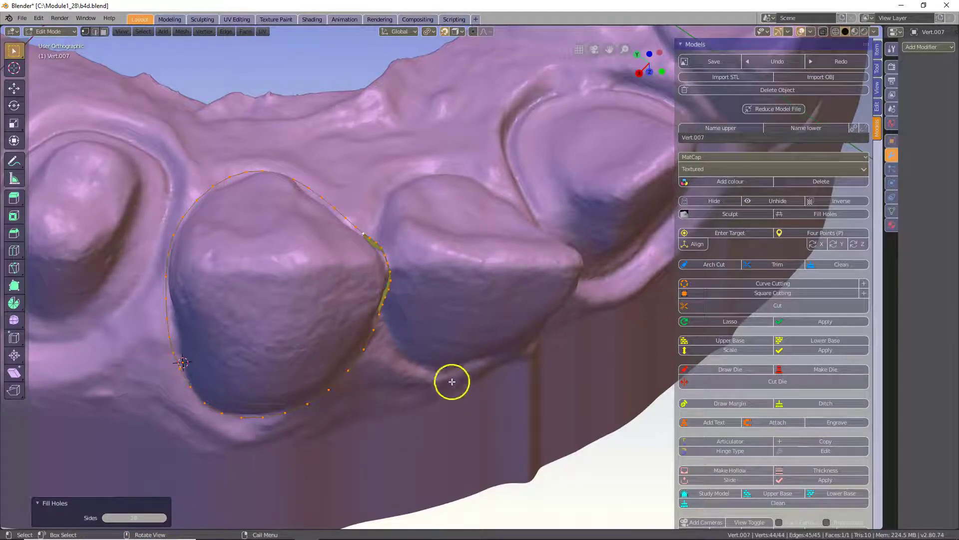
mouse_move(443, 352)
middle_mouse_down()
mouse_move(425, 322)
mouse_move(441, 350)
middle_mouse_up()
left_click(380, 241)
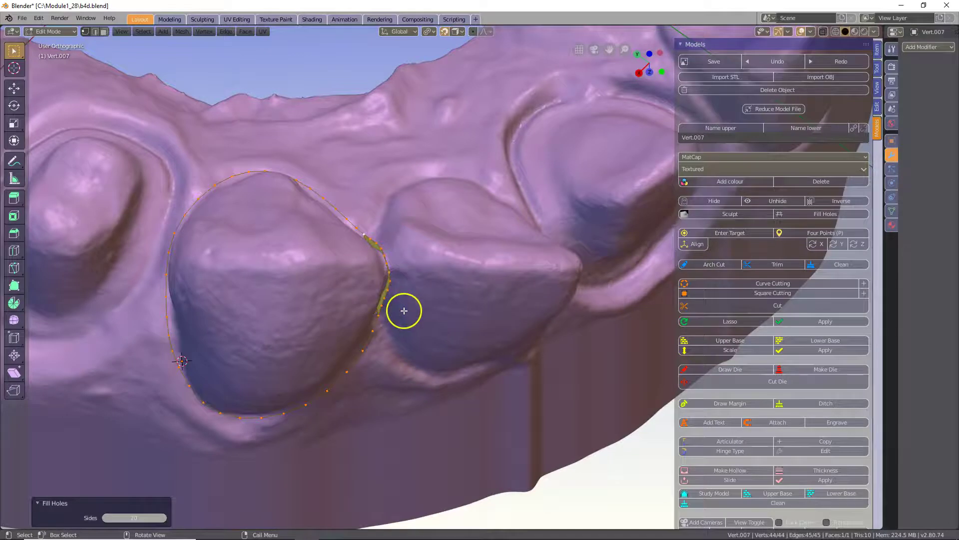
middle_click_drag(400, 310, 341, 266)
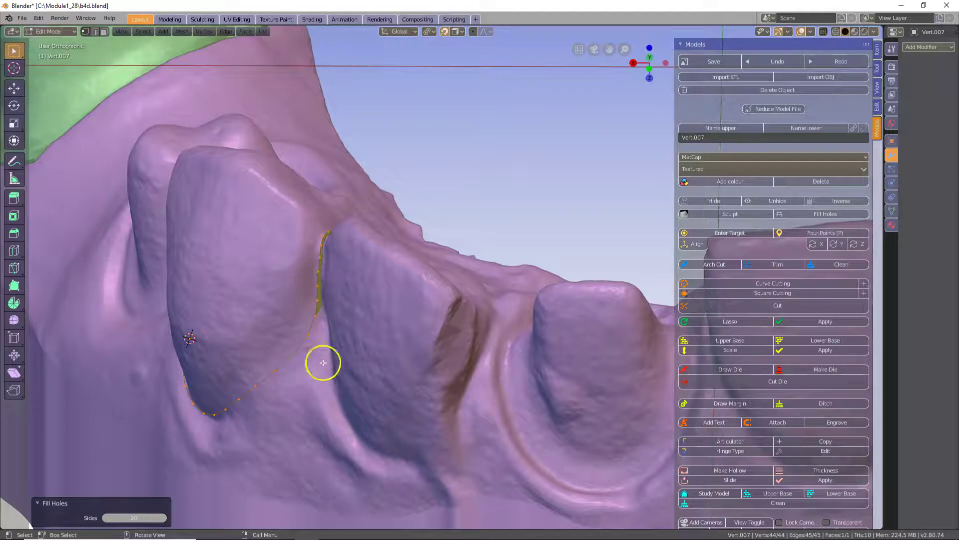
middle_click_drag(325, 309, 366, 349)
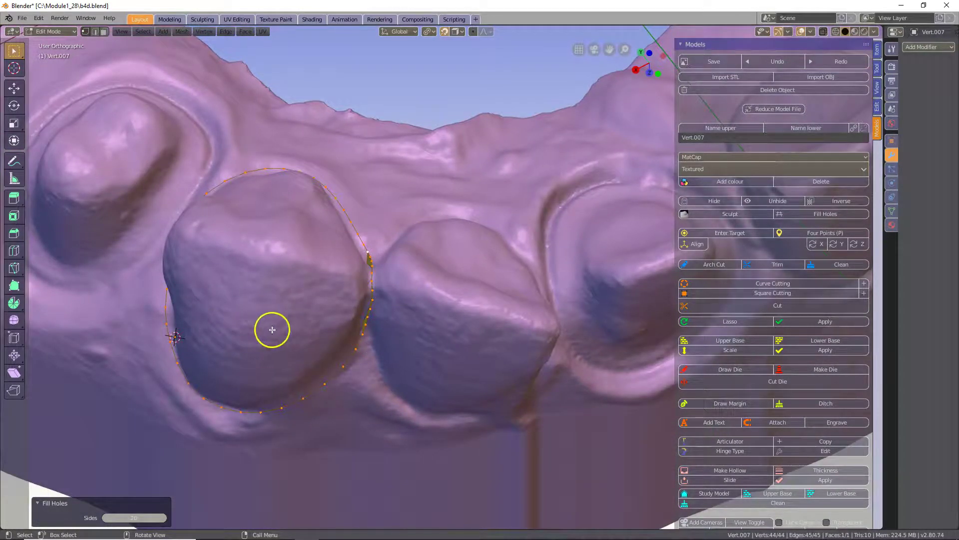
scroll(287, 334, "down", 1)
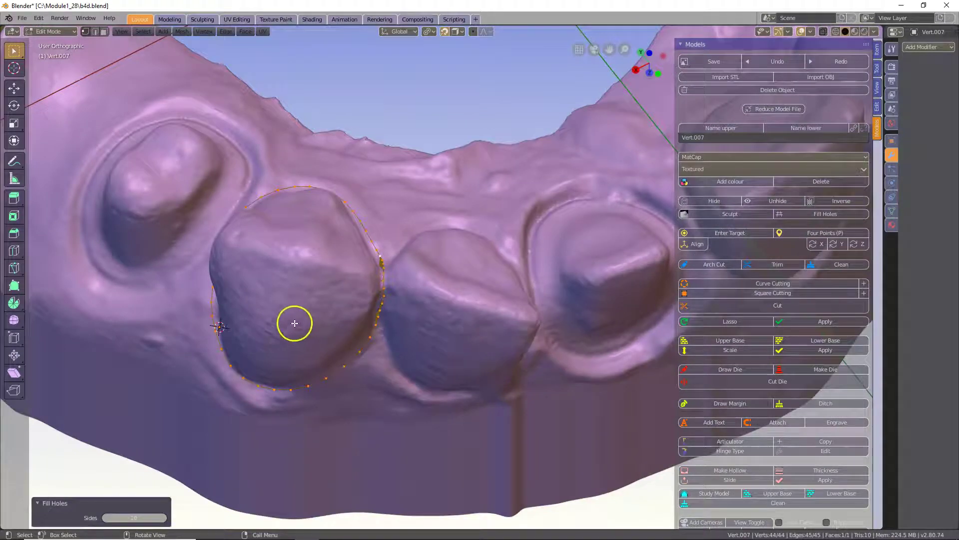
key("Tab")
middle_click_drag(306, 249, 311, 291)
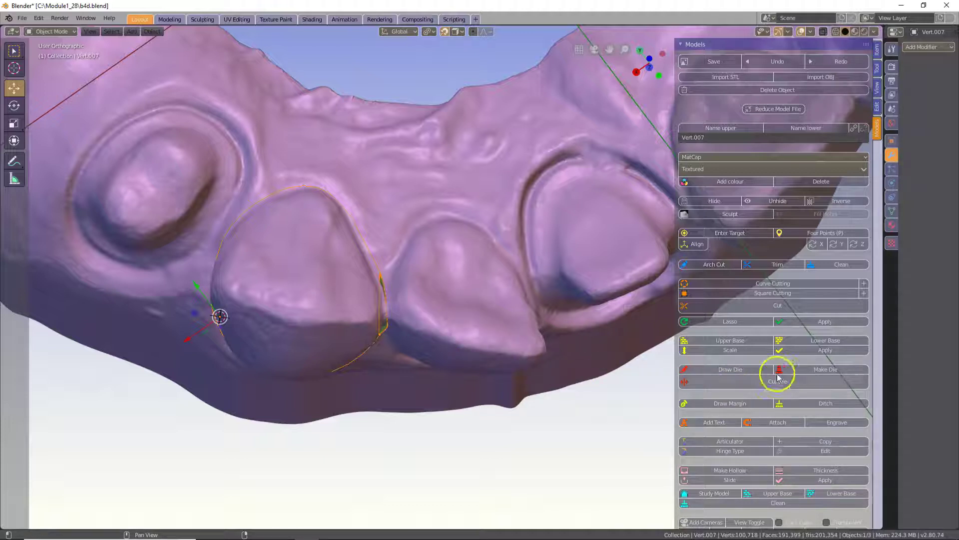
Make the die cutter with a 0.2 mm spacer and cut the die out as CutDie.002.
left_click(799, 371)
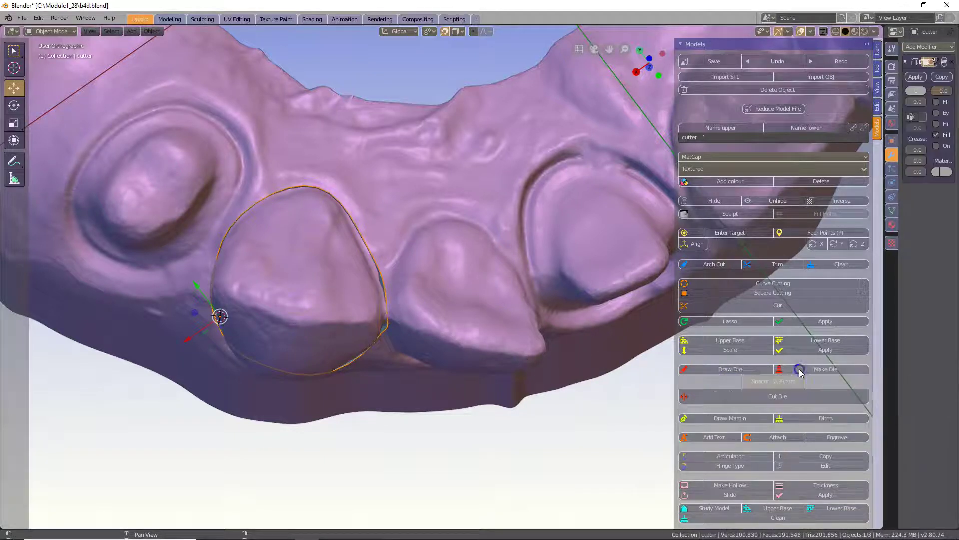
left_click(783, 383)
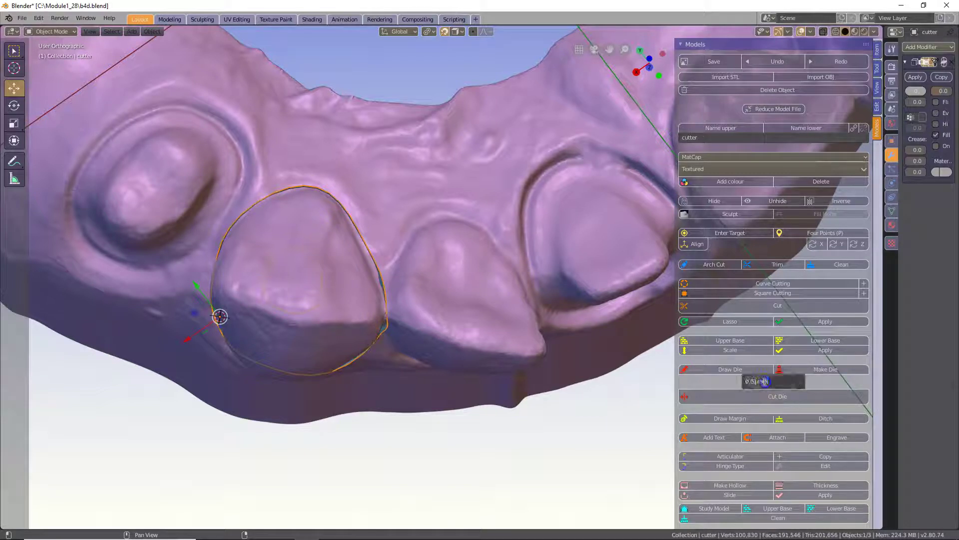
type("0.2")
left_click(814, 377)
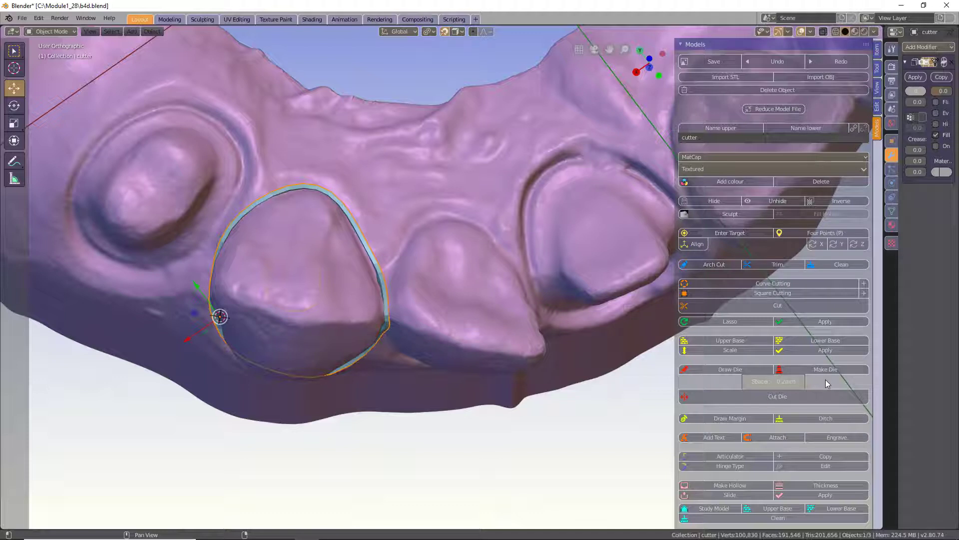
left_click(786, 396)
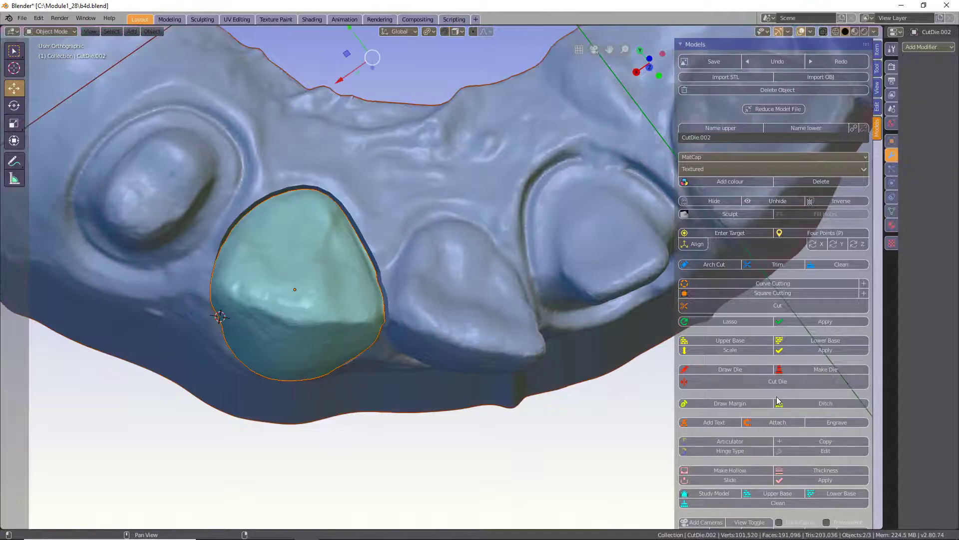
Select the cut-out die, delete it, and look into the hole left in the dental arch.
left_click(538, 414)
middle_click_drag(394, 384, 410, 364)
scroll(405, 346, "down", 3)
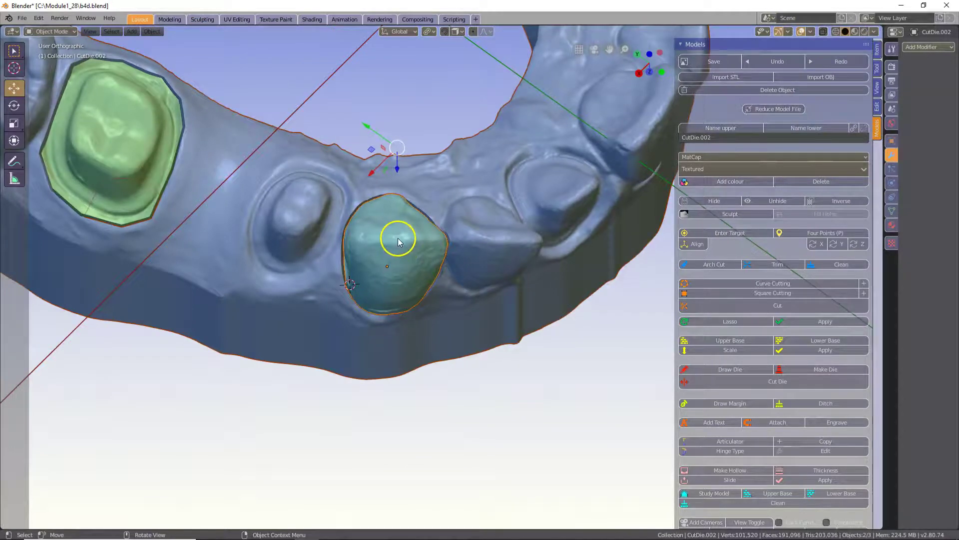
left_click(399, 240)
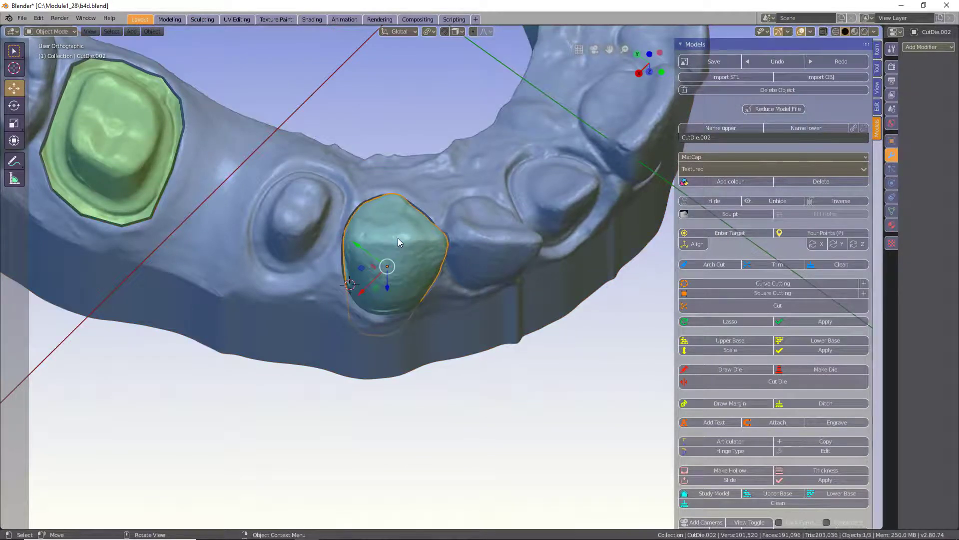
key("Delete")
middle_click_drag(398, 238, 363, 239)
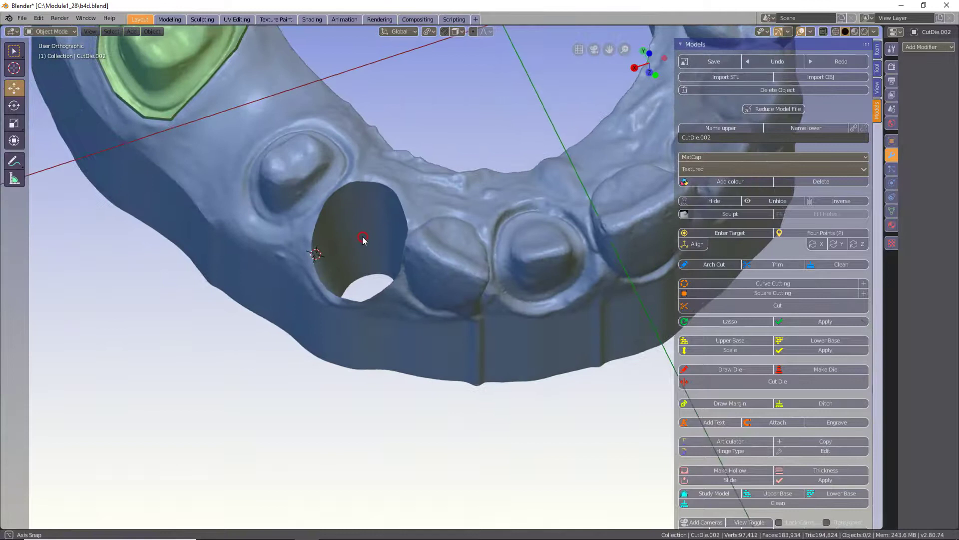
Restore the CutDie.002 die and lift it 18.5 mm straight up along Z.
middle_click_drag(366, 296, 429, 270)
middle_click_drag(488, 319, 419, 349)
key("alt+h")
left_click_drag(377, 379, 395, 171)
scroll(394, 172, "down", 3)
Orbit around the lifted die to inspect it above its empty socket and neighbouring teeth.
middle_click_drag(395, 171, 358, 176)
scroll(430, 171, "up", 3)
scroll(431, 172, "up", 2)
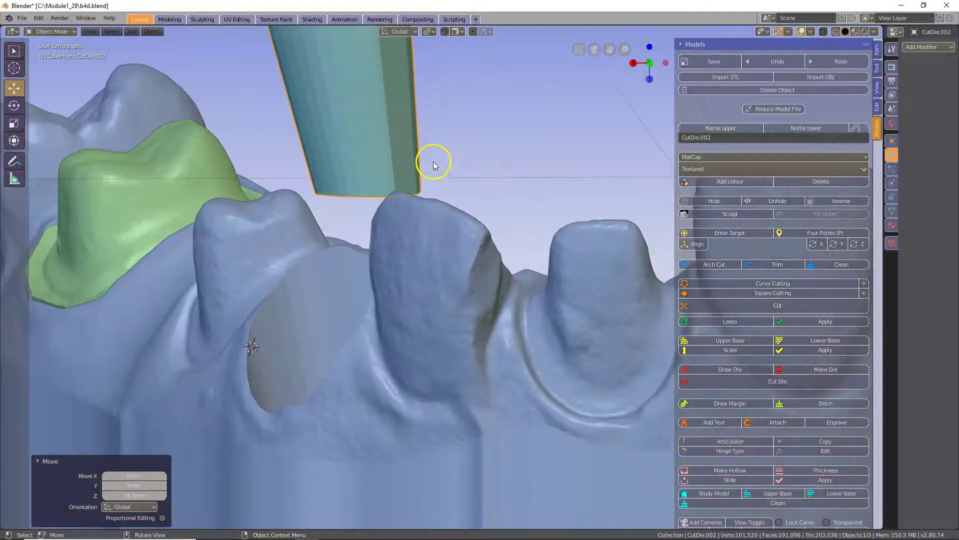
middle_click_drag(426, 122, 444, 458)
scroll(444, 458, "up", 3)
middle_click_drag(414, 272, 379, 264)
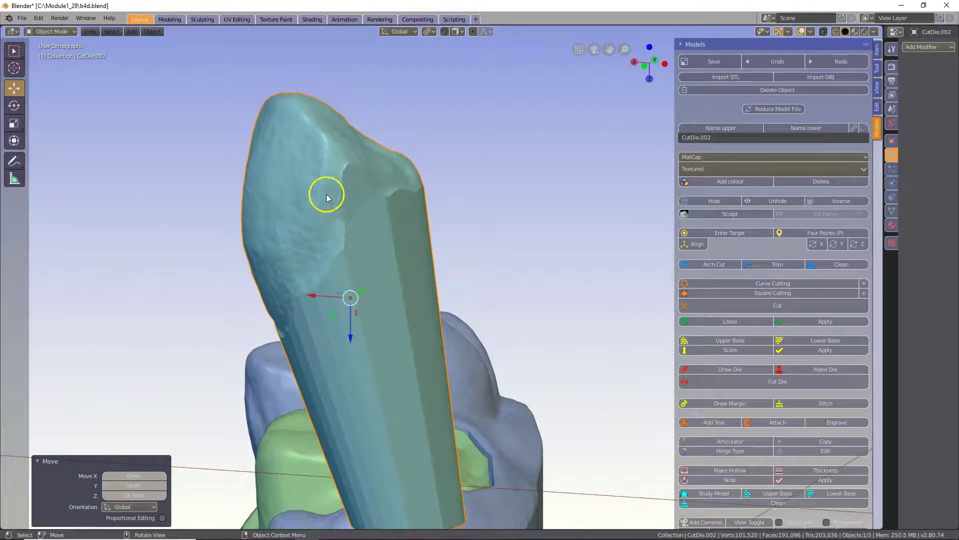
middle_click_drag(370, 202, 345, 221)
scroll(345, 221, "up", 2)
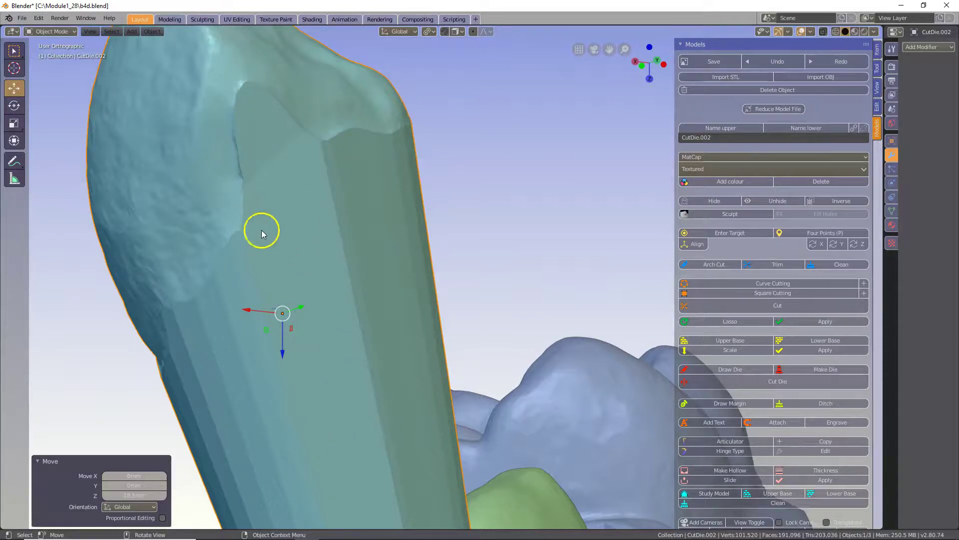
scroll(289, 308, "down", 3)
middle_click_drag(306, 337, 413, 400)
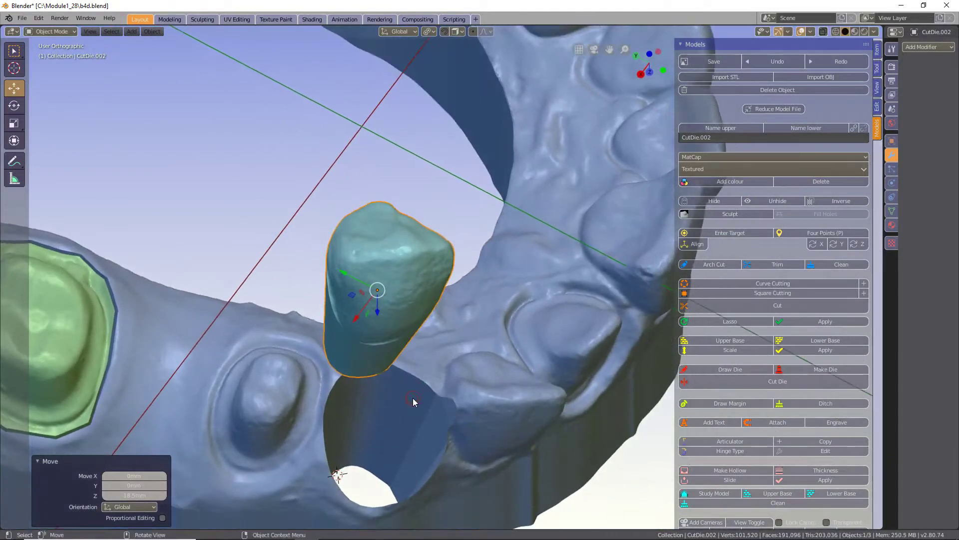